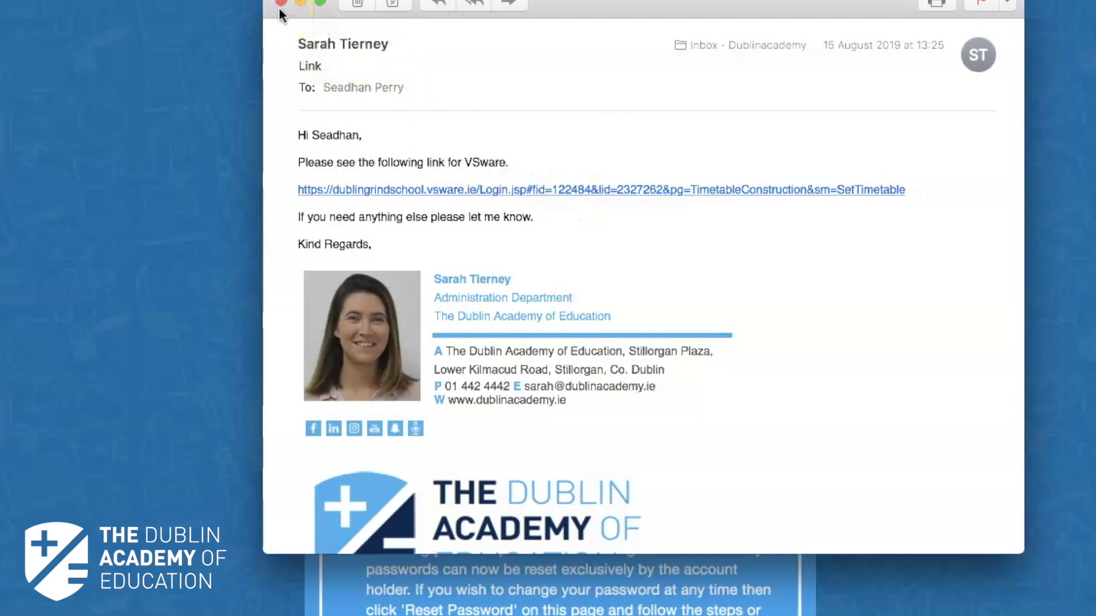
Clear the autofilled password and sign in as Parent1 with a new password.
left_click(282, 6)
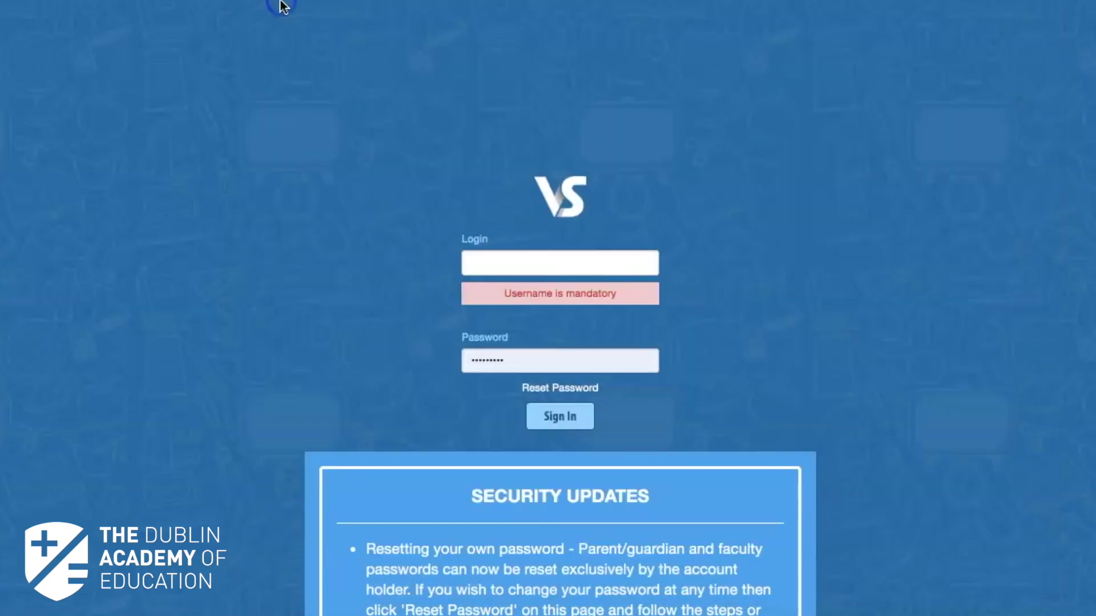
double_click(511, 364)
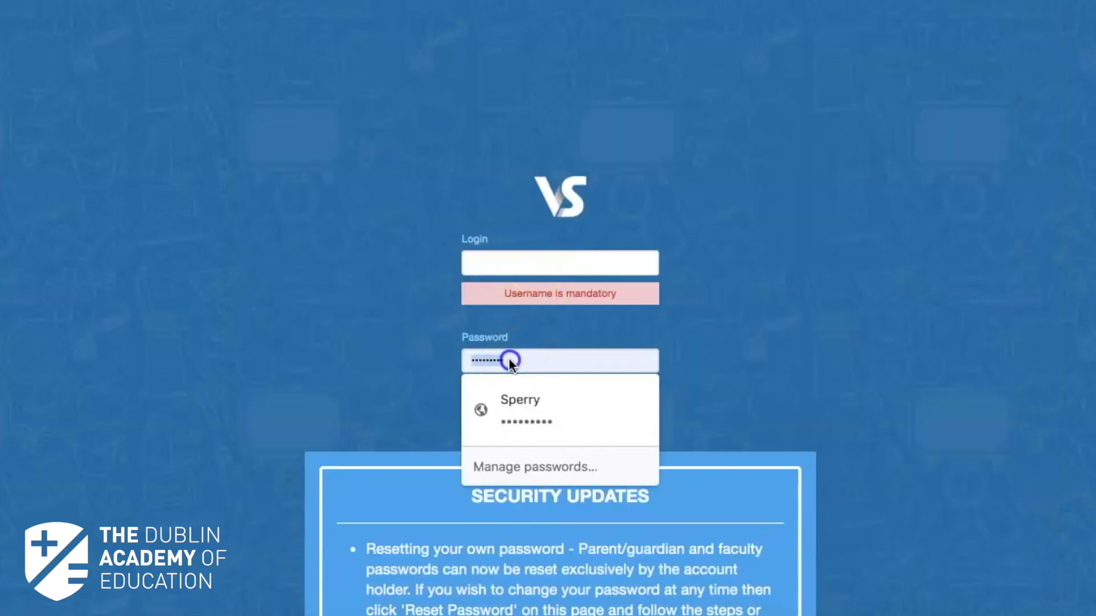
key("BackSpace")
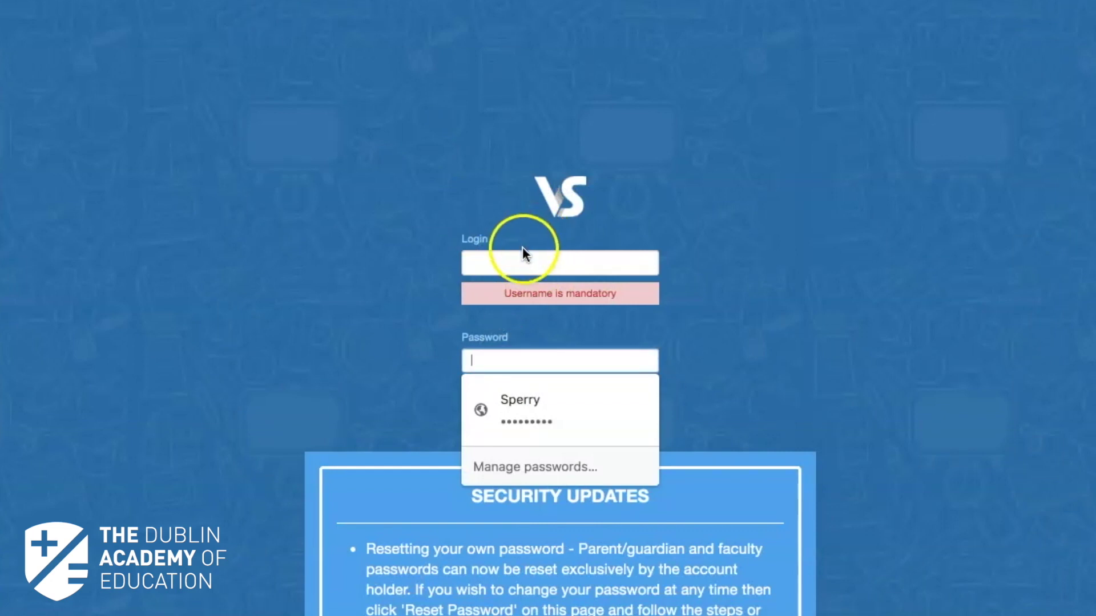
left_click(520, 252)
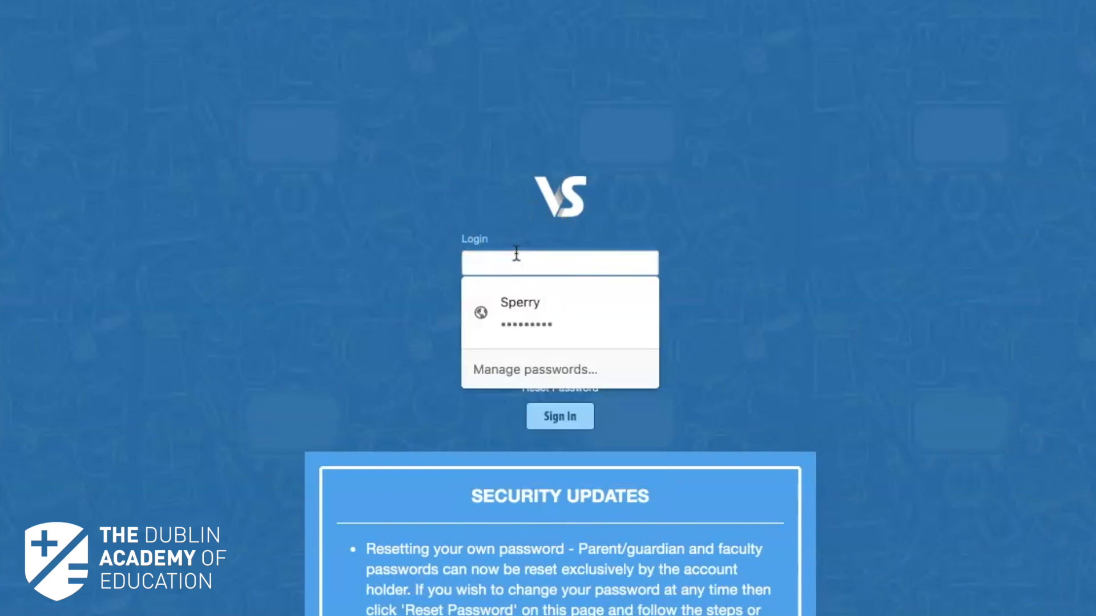
type("P")
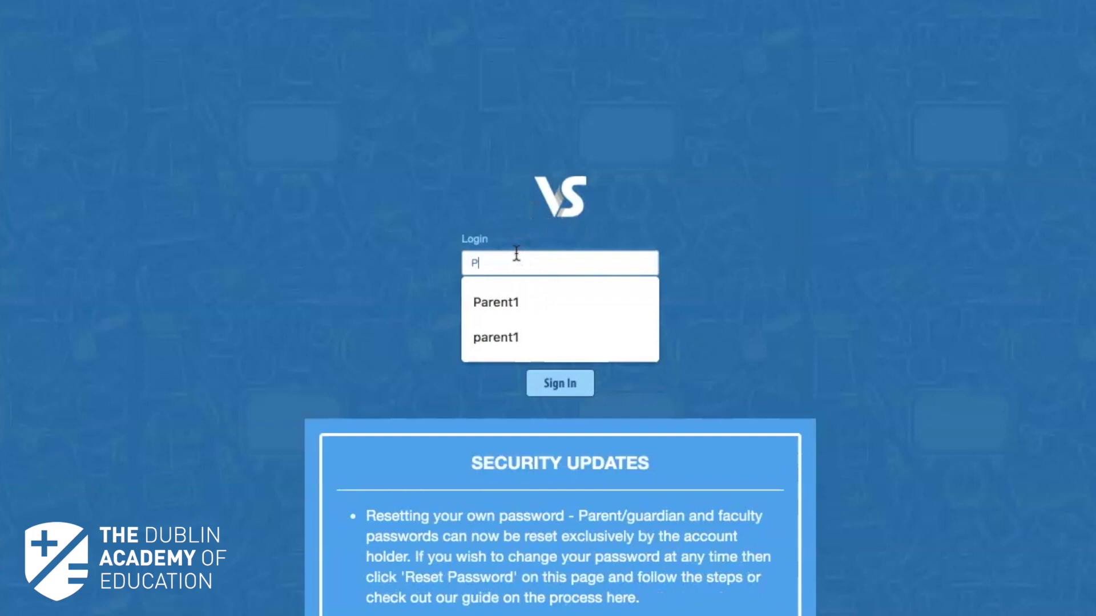
type("are")
type("nt1")
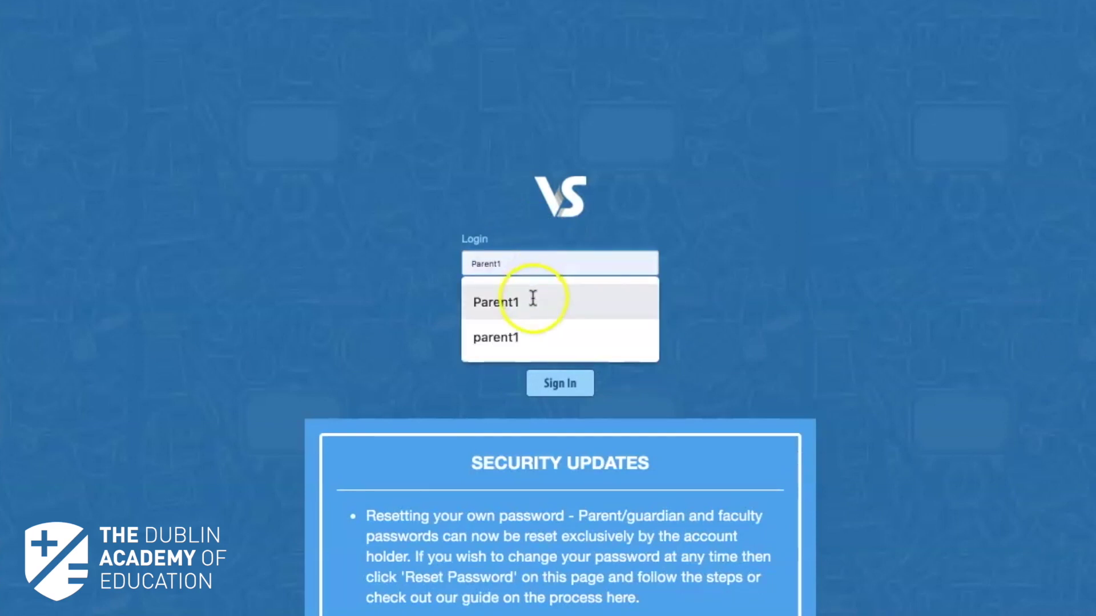
left_click(532, 300)
left_click(529, 325)
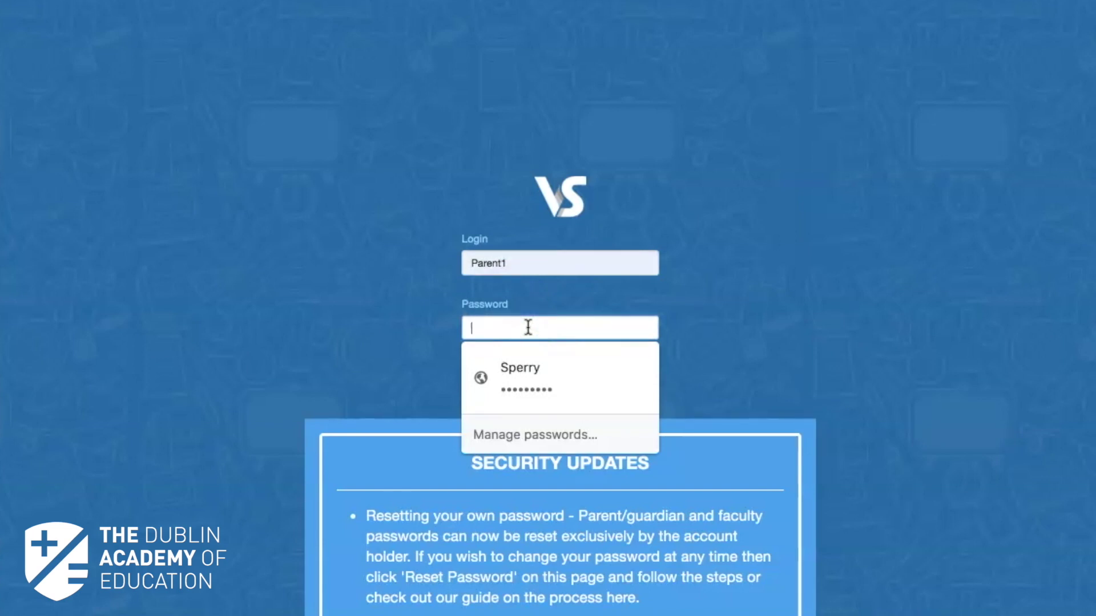
type("•")
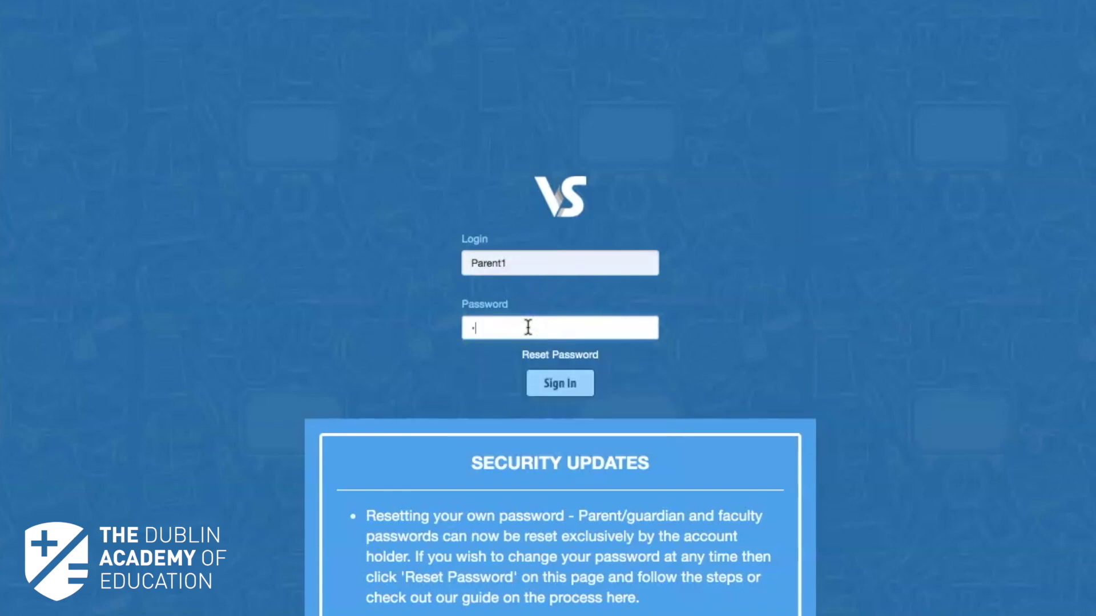
type("•••••••")
type("•••••")
left_click(561, 383)
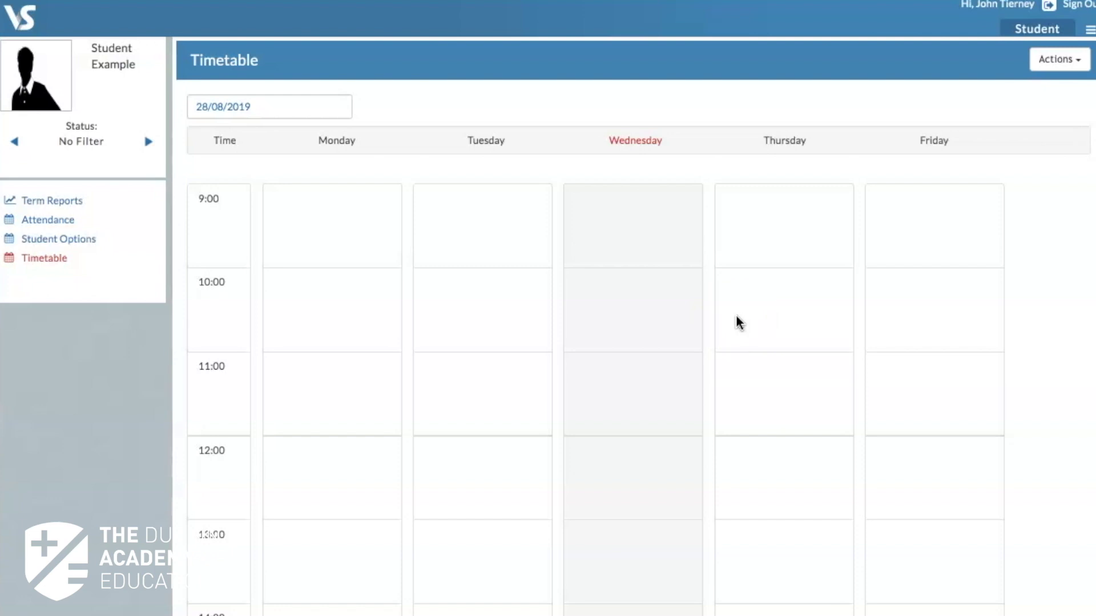
View the empty Term Reports page and check its Actions menu for Print.
left_click(78, 208)
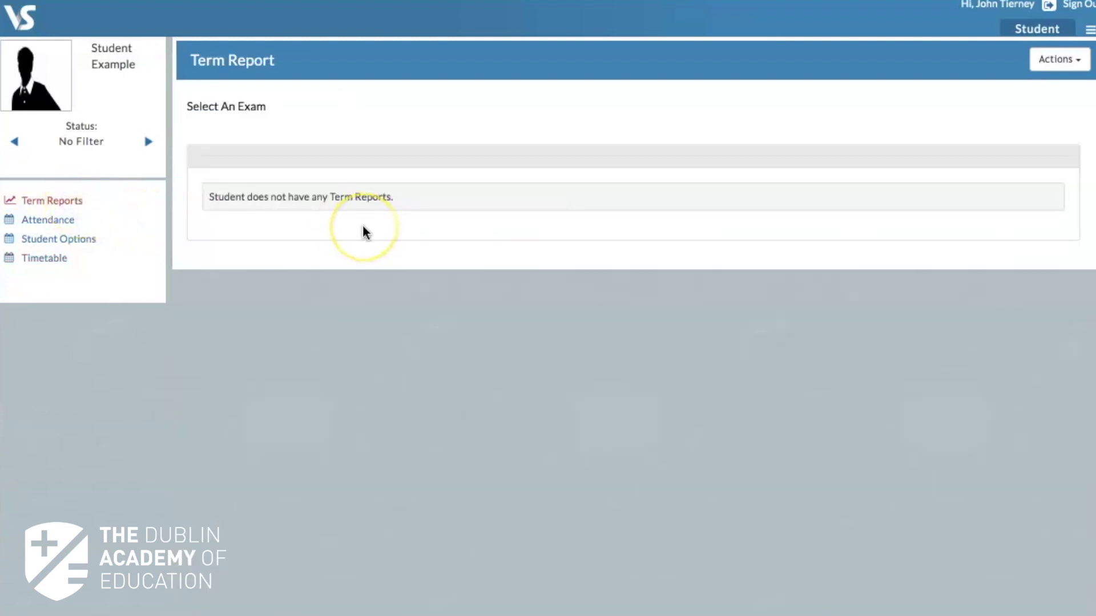
left_click(1072, 67)
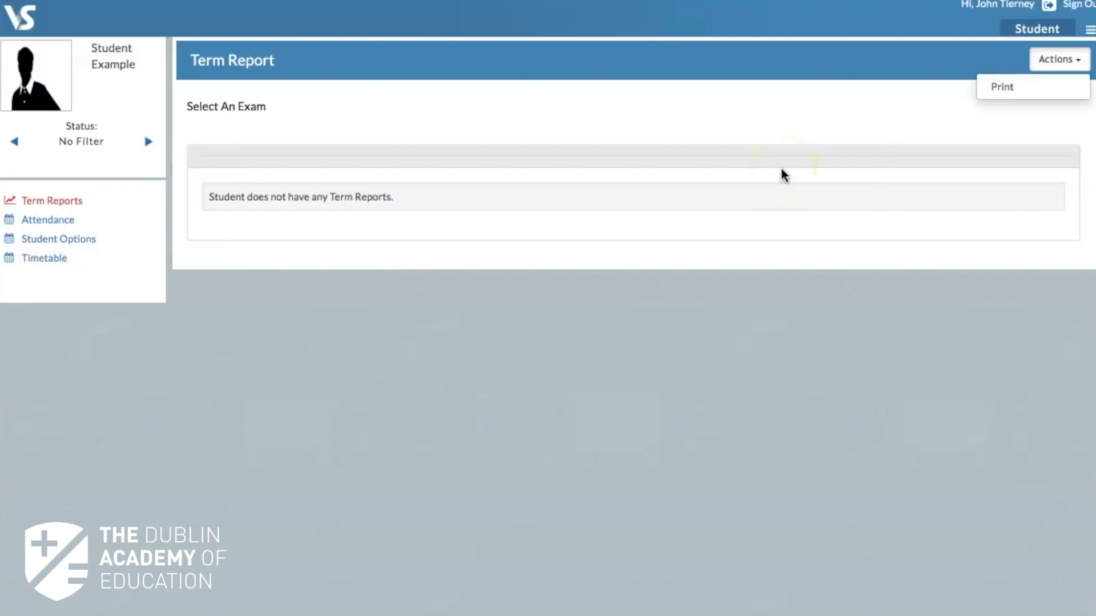
left_click(66, 221)
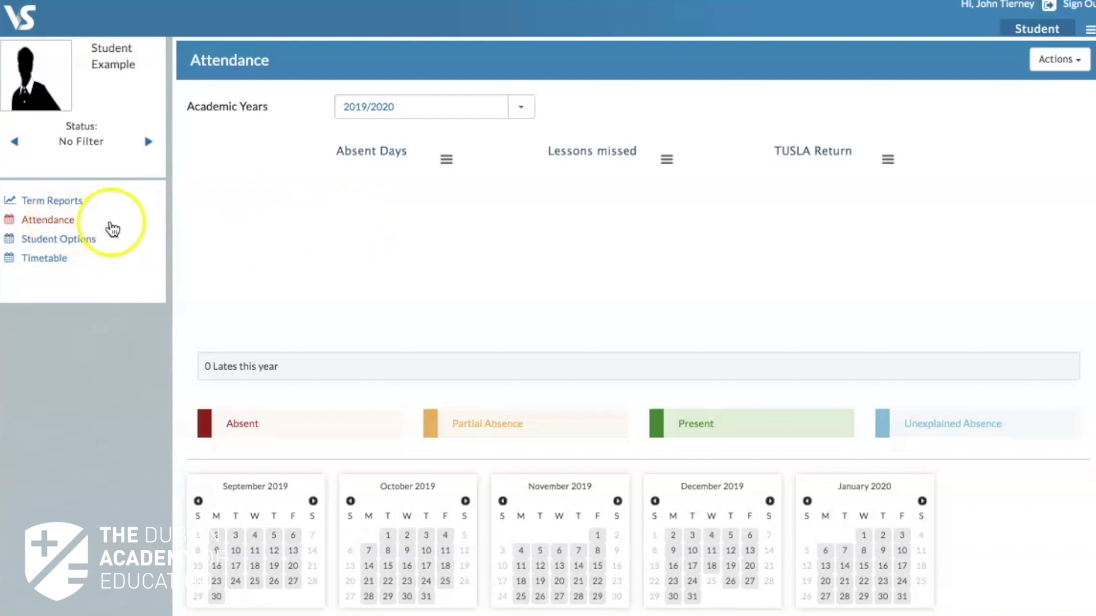
scroll(343, 237, "down", 3)
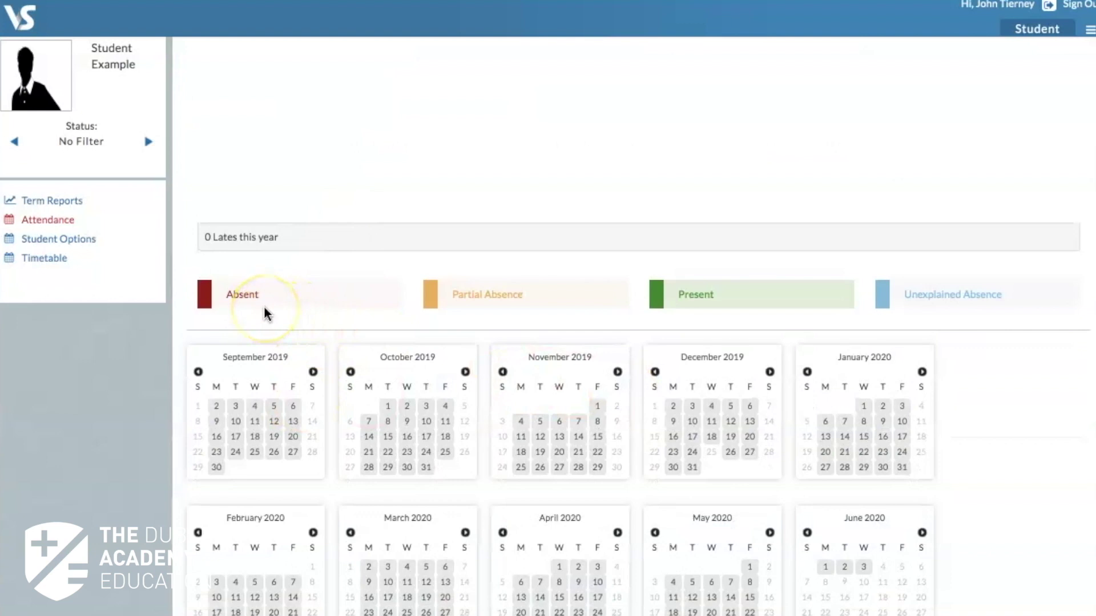
Review the 2019/2020 attendance legend entries and monthly calendars showing zero lates.
left_click(485, 292)
left_click(723, 299)
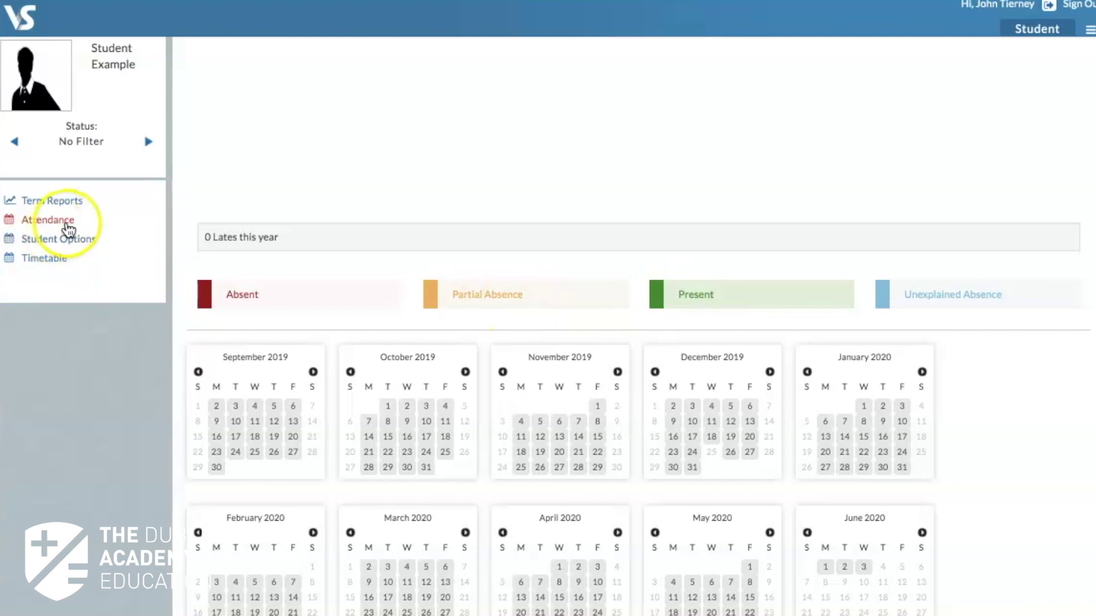
left_click(44, 259)
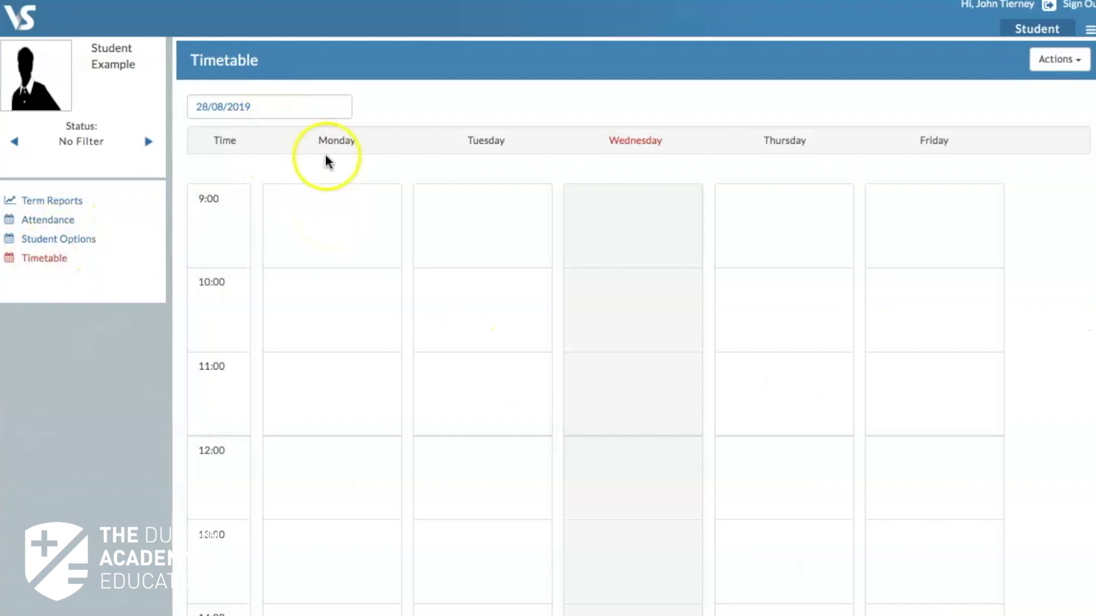
Load the timetable for the week of 12 September 2019 from the date picker.
left_click(275, 113)
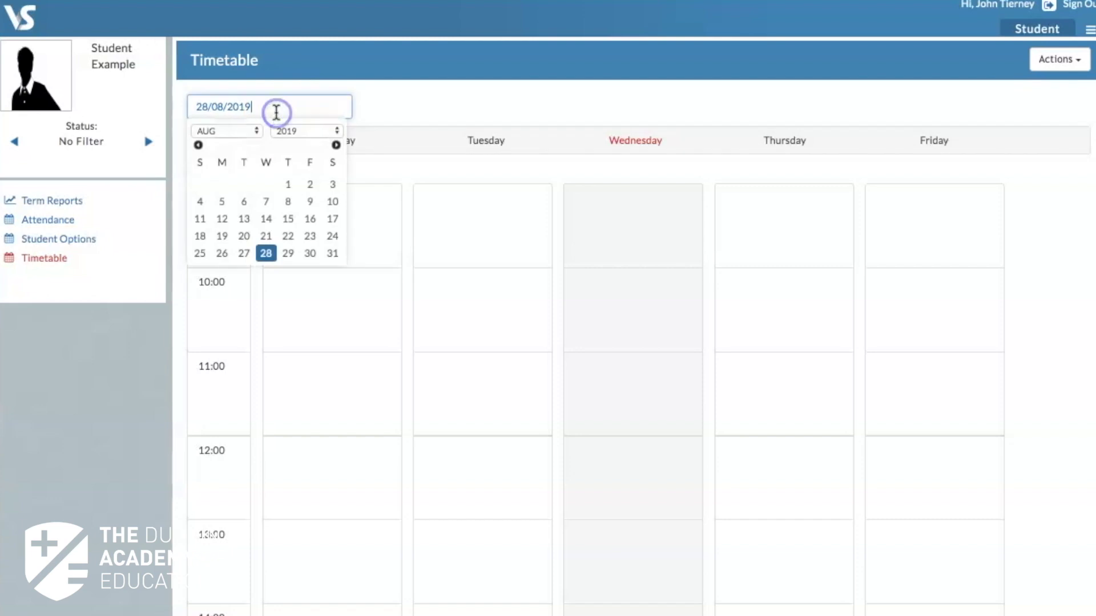
left_click(335, 145)
left_click(287, 202)
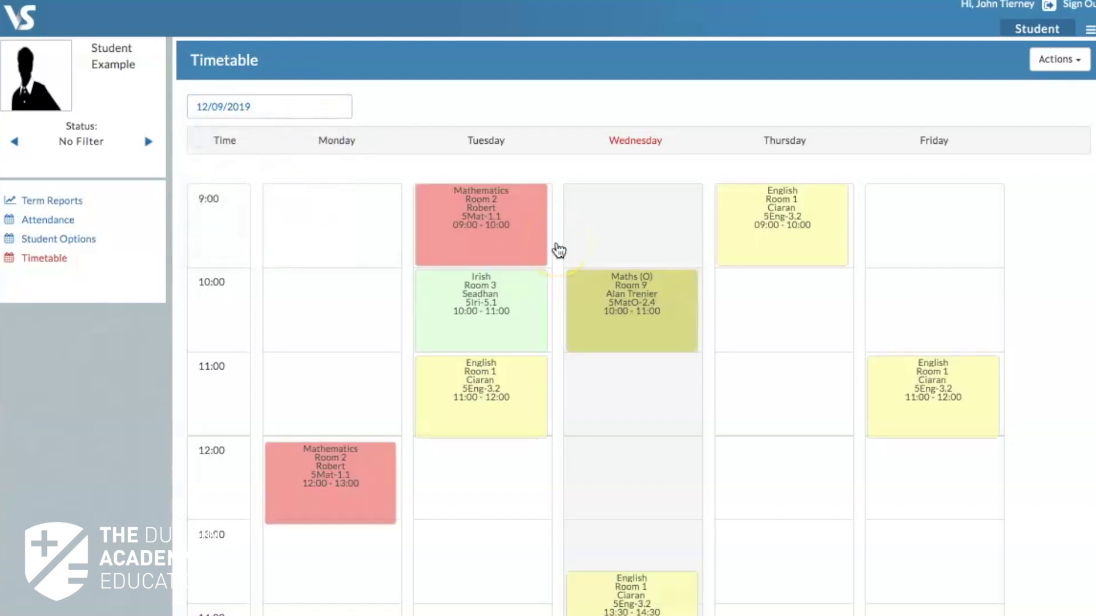
scroll(557, 249, "down", 1)
scroll(557, 249, "down", 4)
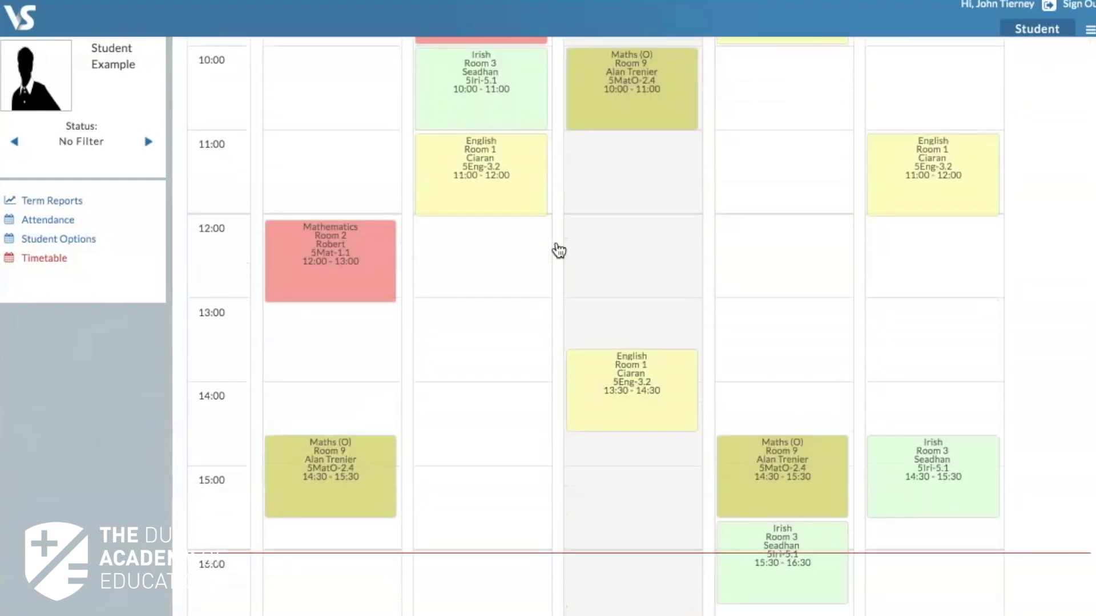
scroll(557, 250, "up", 1)
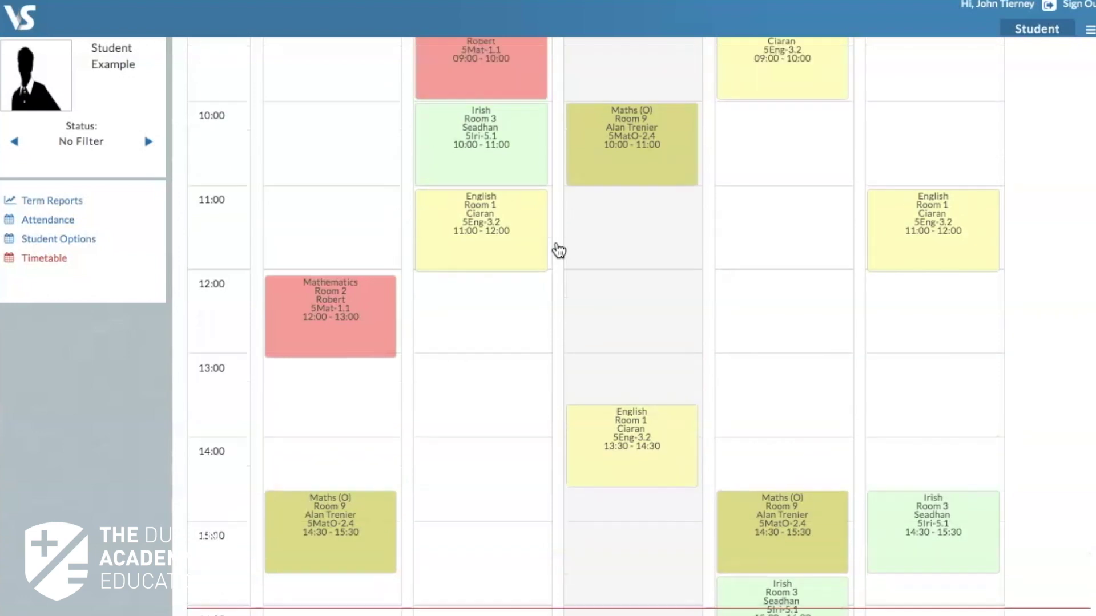
scroll(558, 249, "up", 1)
scroll(558, 249, "up", 2)
scroll(558, 250, "up", 1)
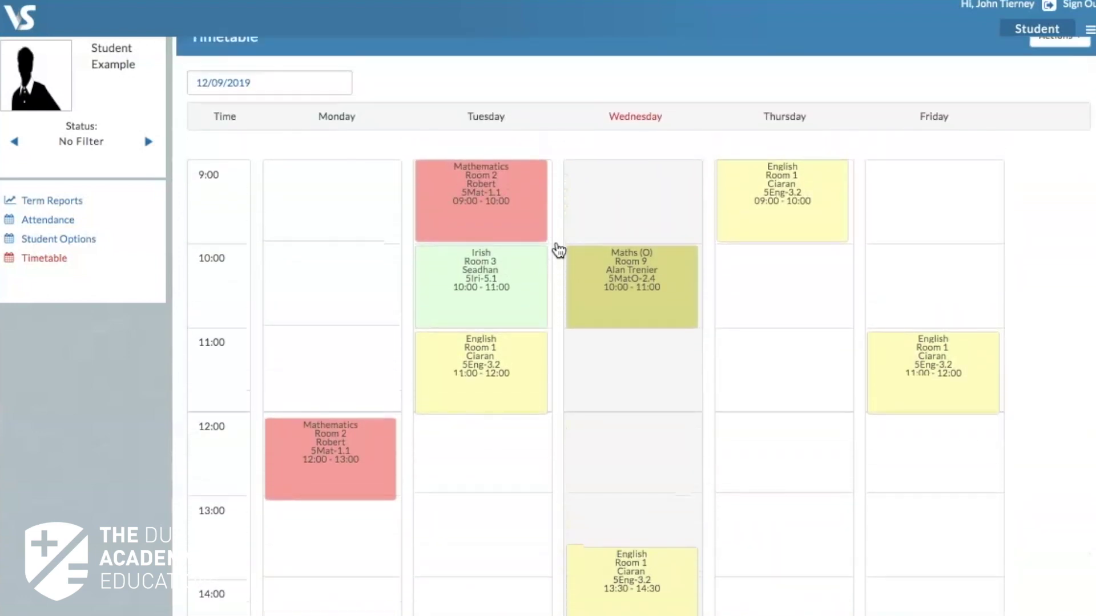